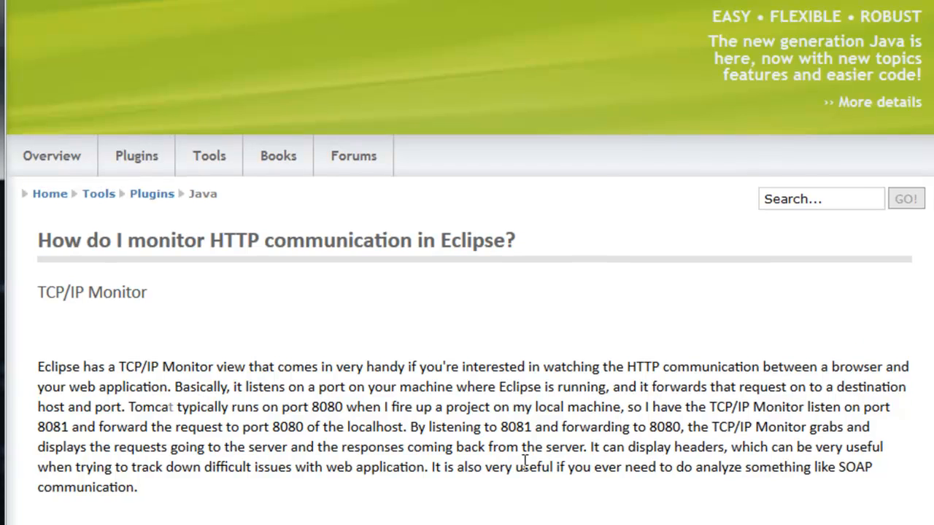
- Read the introduction on monitoring HTTP communication in Eclipse and highlight the basic application flow's heading and email service URL
scroll(525, 467, down, 3)
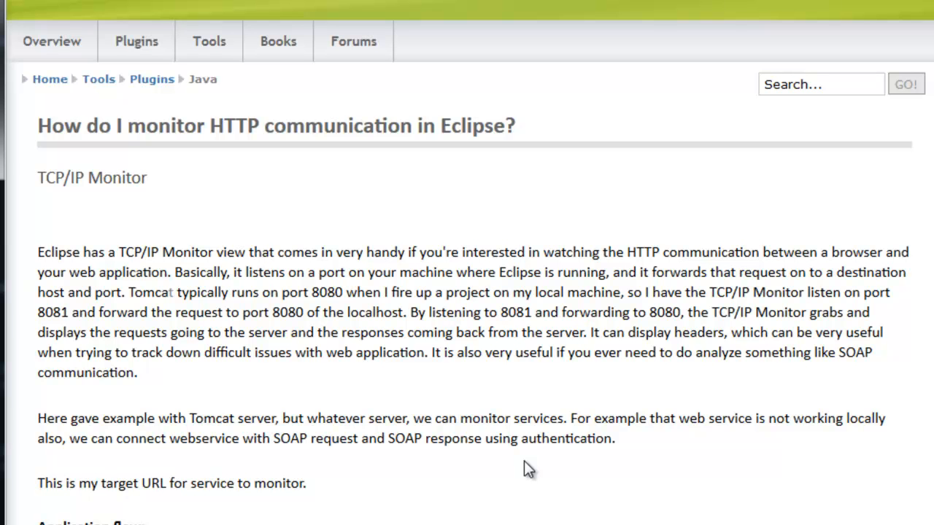
scroll(524, 461, down, 3)
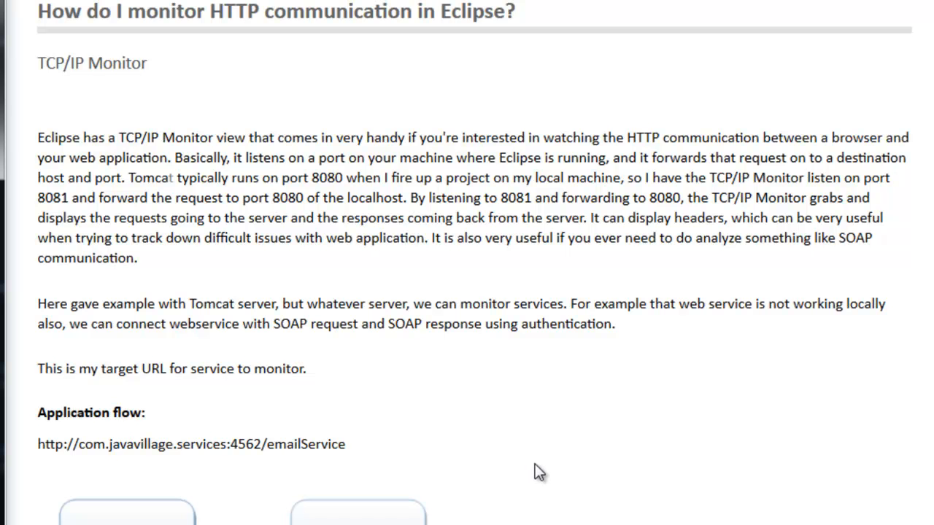
scroll(535, 461, down, 3)
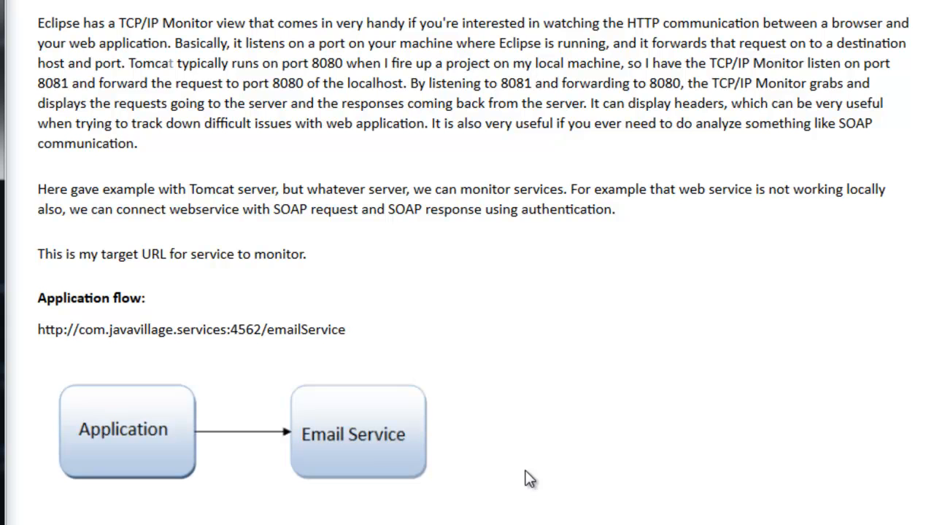
scroll(425, 503, down, 3)
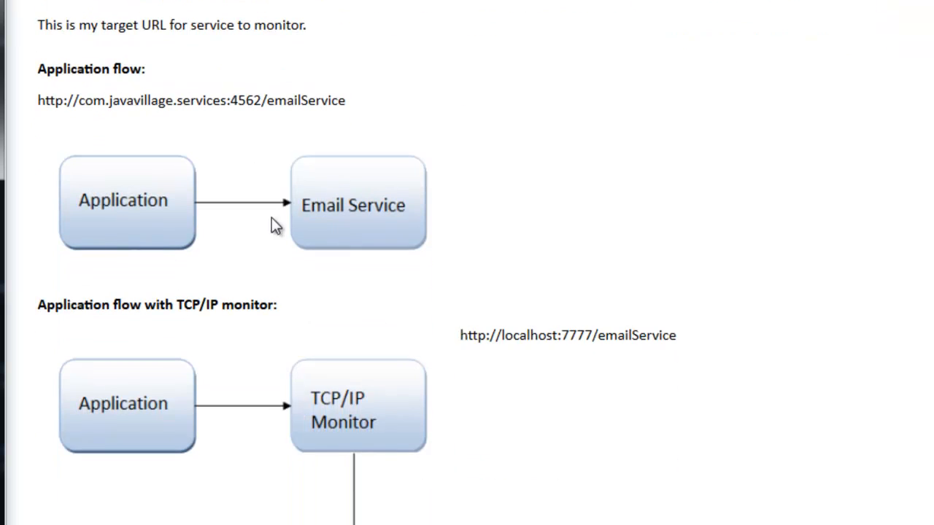
drag(39, 69, 140, 71)
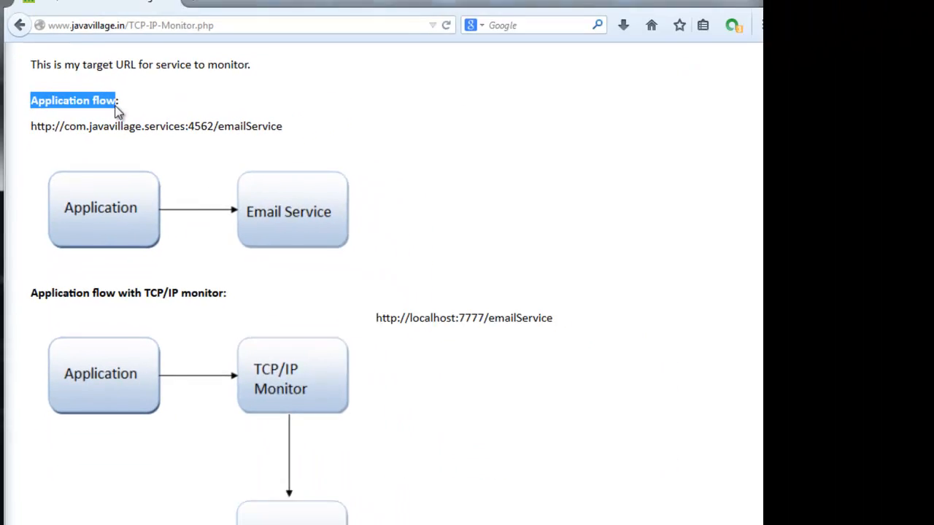
drag(265, 134, 31, 139)
click(544, 166)
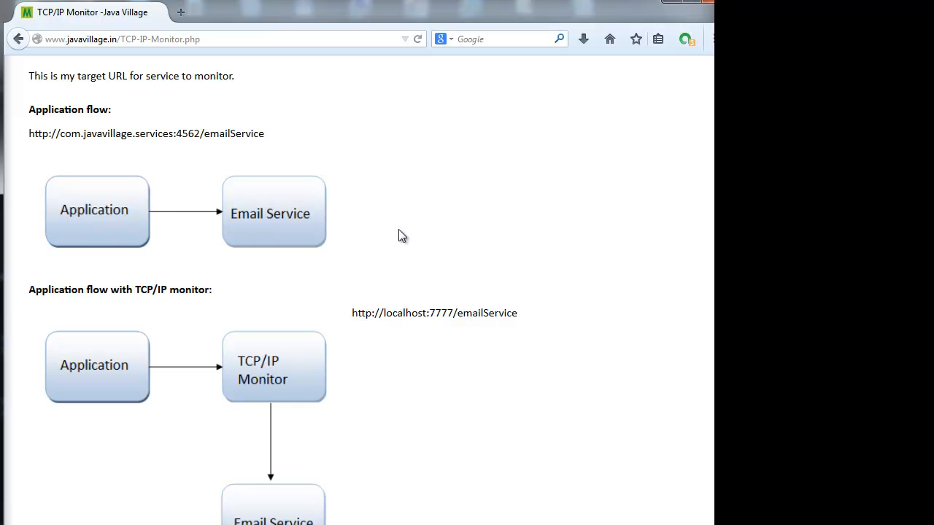
- Compare the direct application flow diagram with the flow through the TCP/IP monitor, highlighting the two section headings
scroll(401, 233, down, 2)
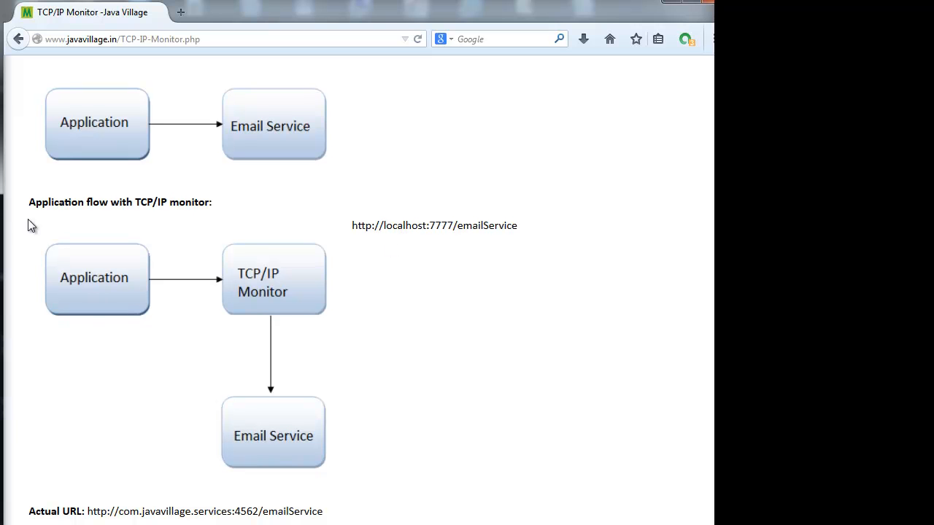
drag(29, 202, 207, 203)
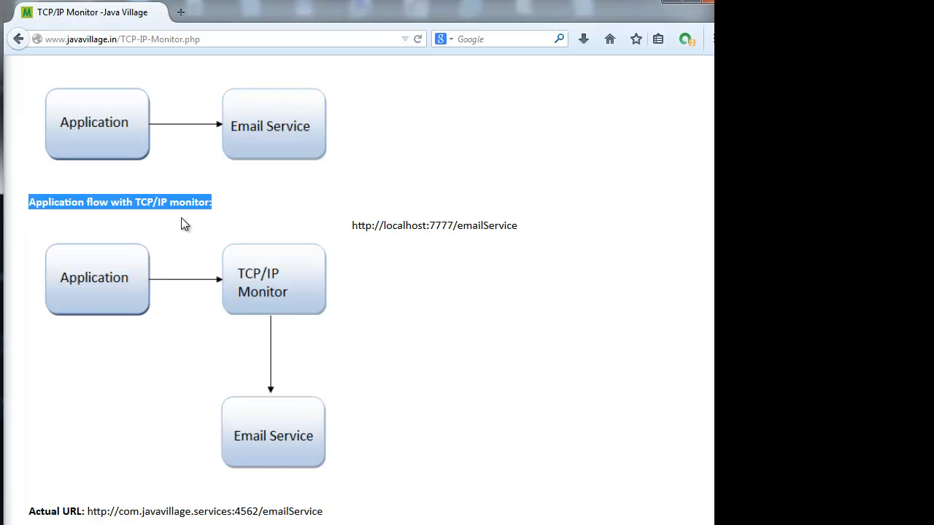
click(110, 217)
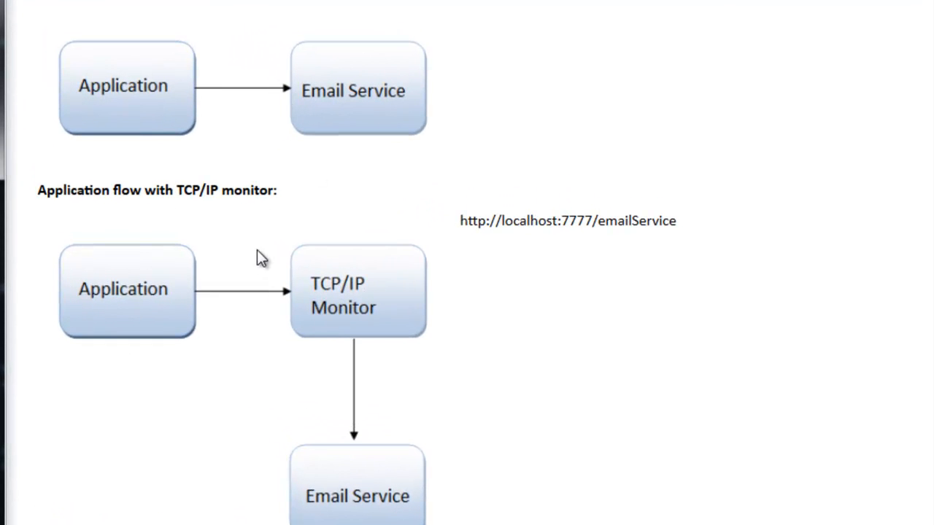
scroll(257, 252, up, 3)
drag(157, 185, 27, 181)
click(521, 328)
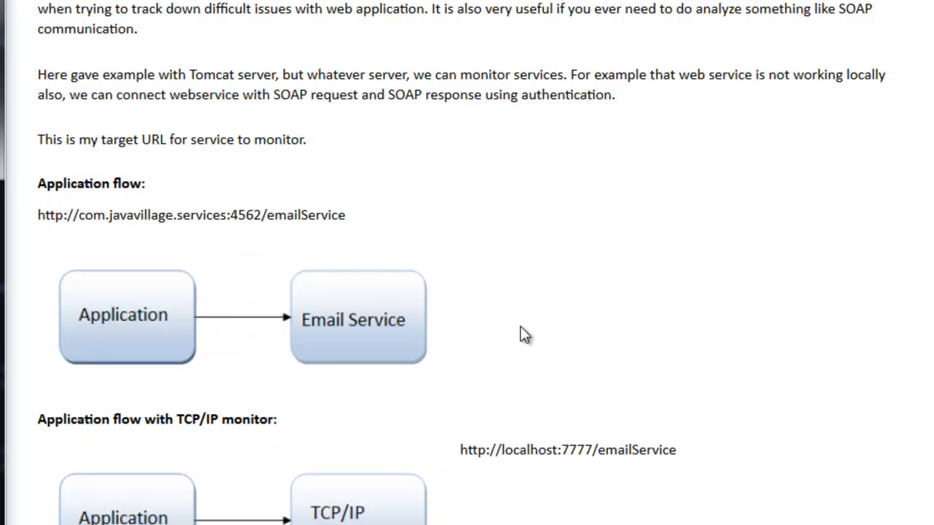
scroll(408, 335, down, 3)
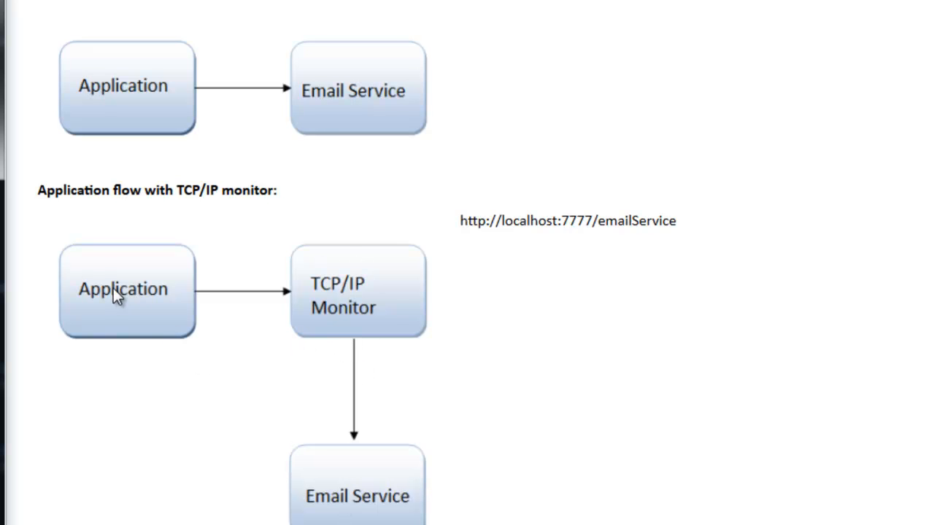
scroll(263, 342, down, 2)
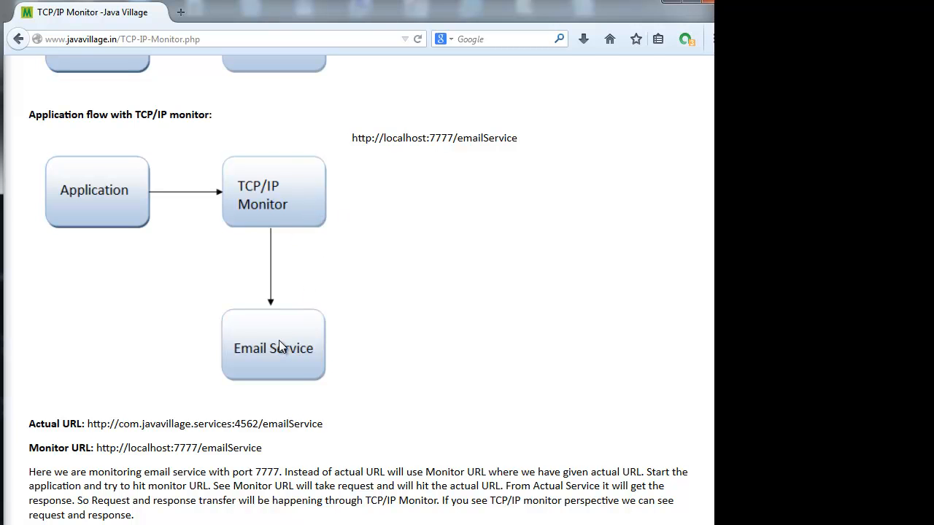
- Examine the Actual URL and Monitor URL lines below the diagram, highlighting each one in turn
scroll(279, 346, down, 4)
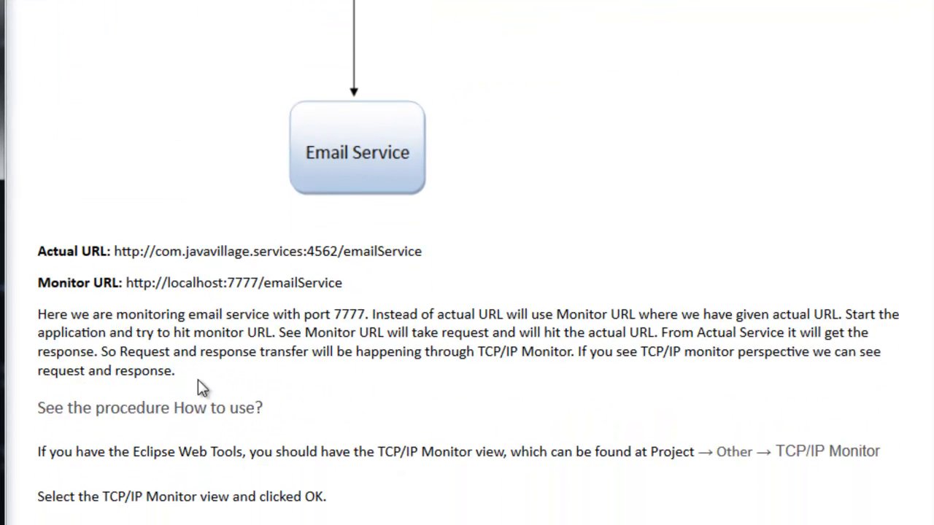
drag(39, 252, 328, 504)
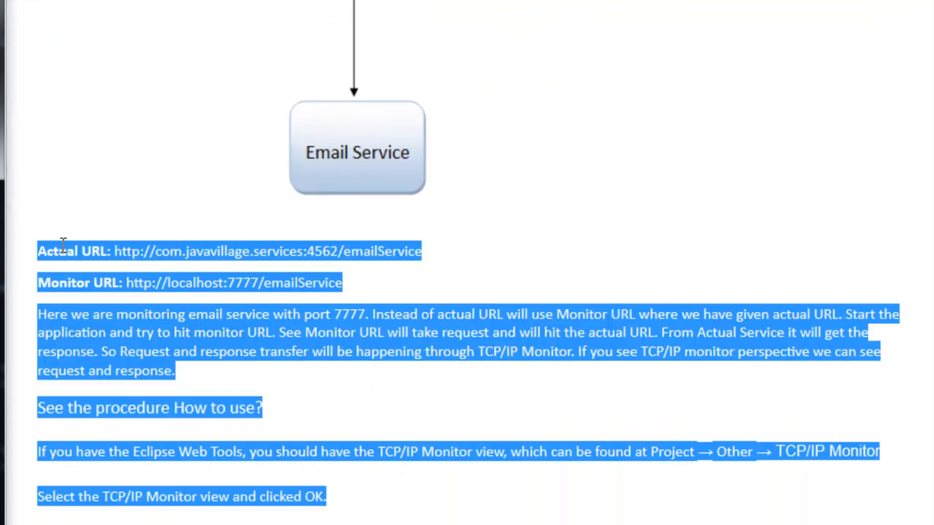
click(450, 270)
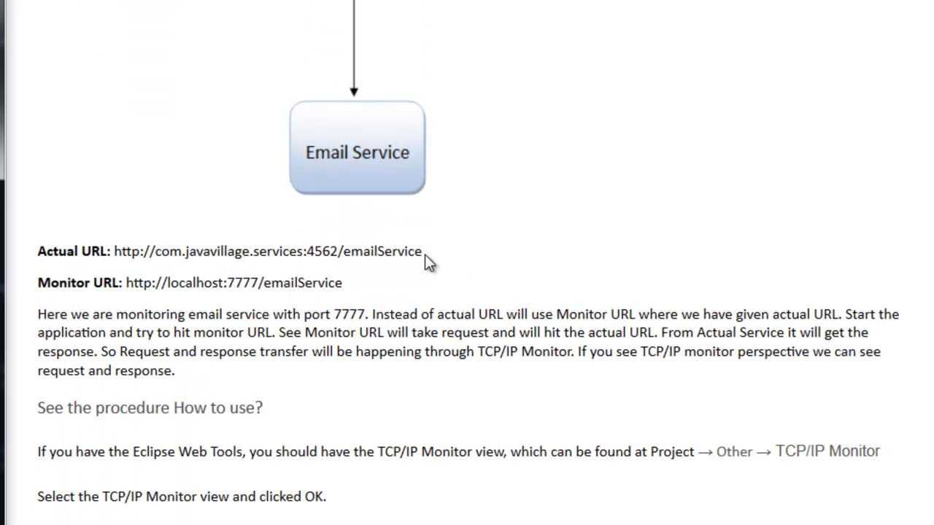
drag(424, 254, 41, 246)
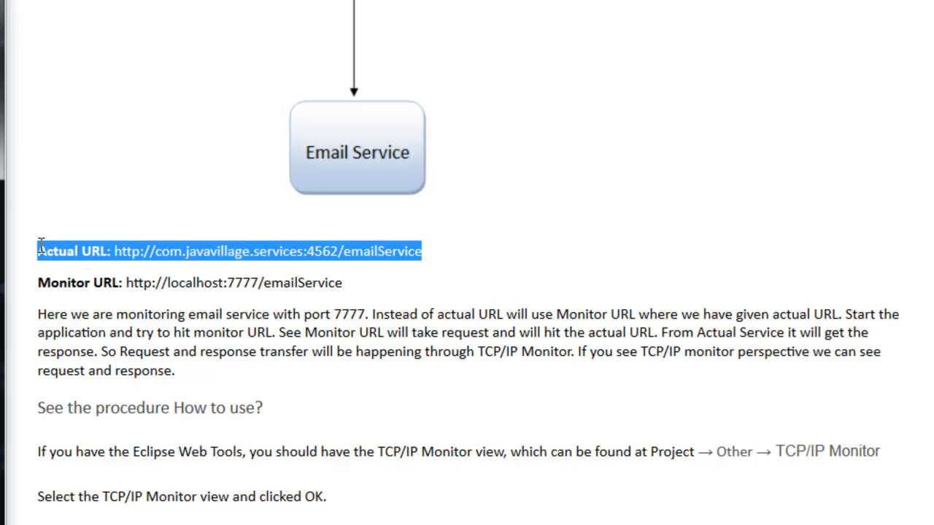
click(672, 283)
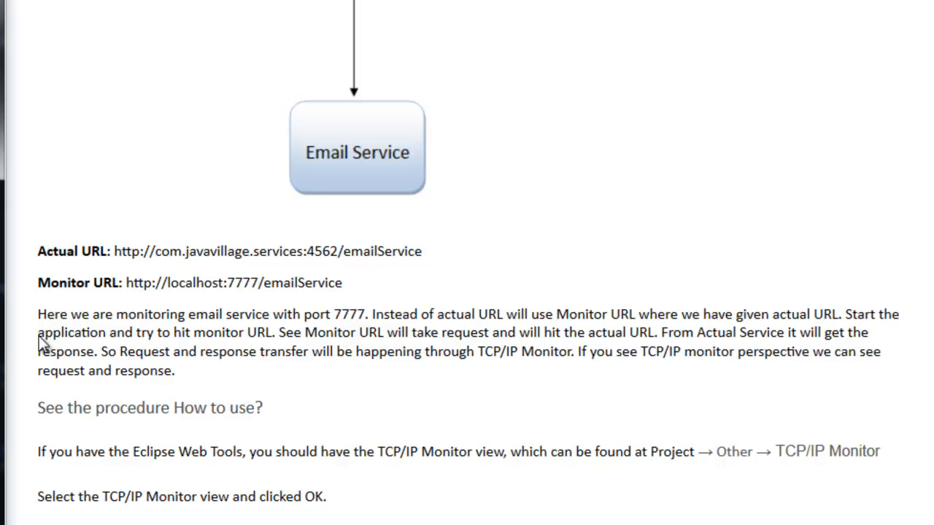
drag(36, 282, 356, 282)
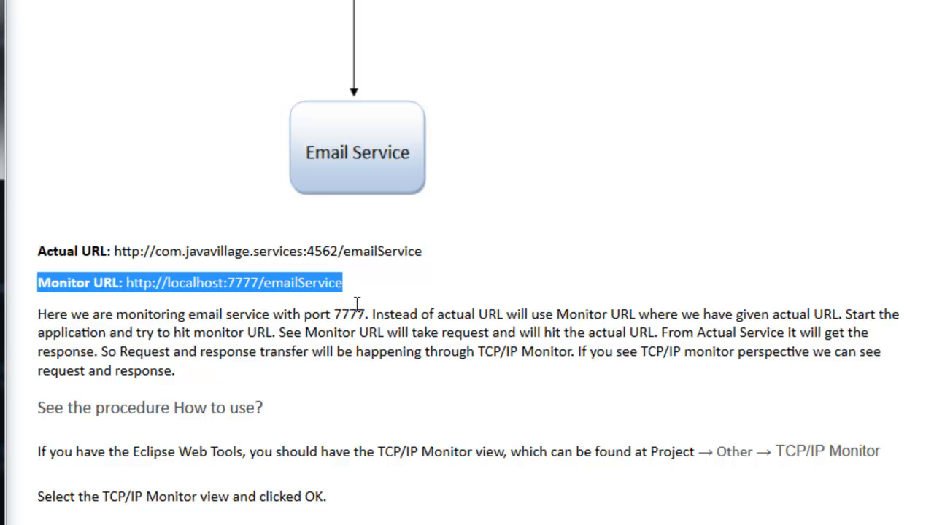
- Relate the Monitor URL to the TCP/IP monitor flow diagram and highlight its port number 7777
scroll(357, 303, up, 3)
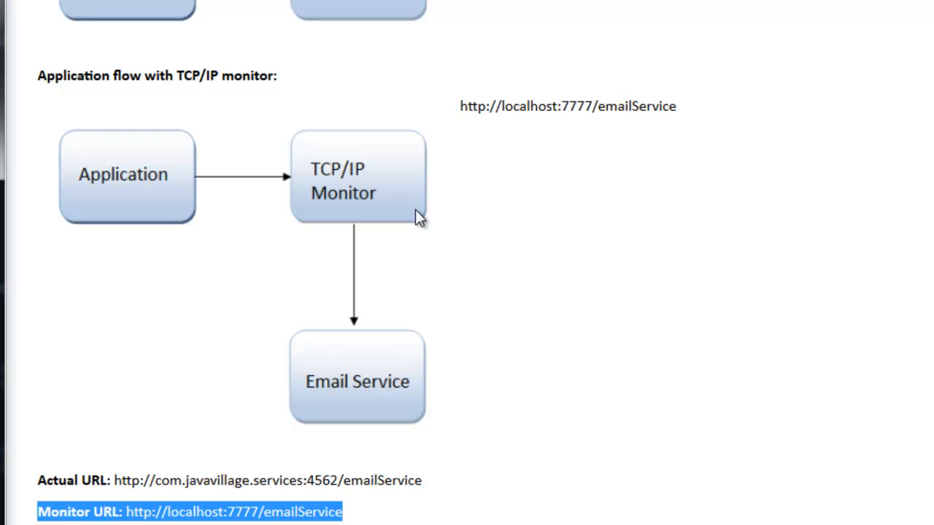
click(282, 520)
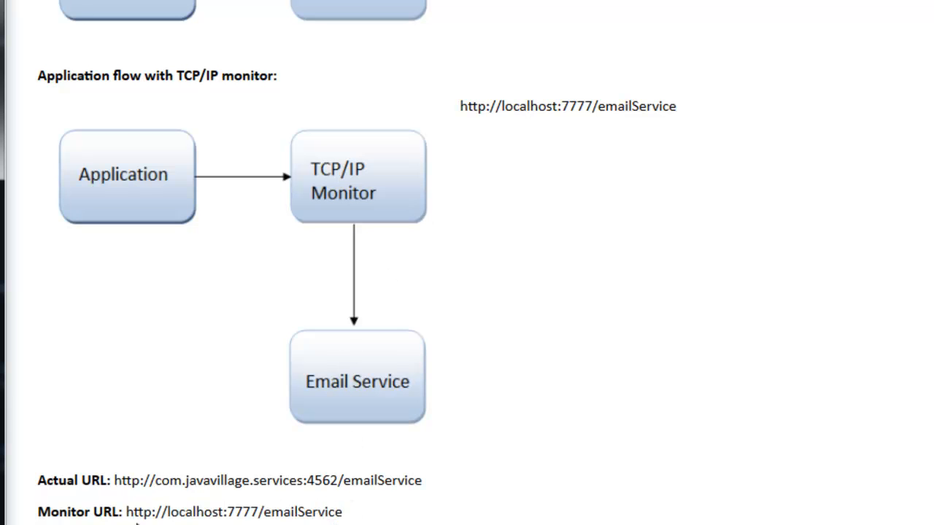
drag(38, 511, 345, 520)
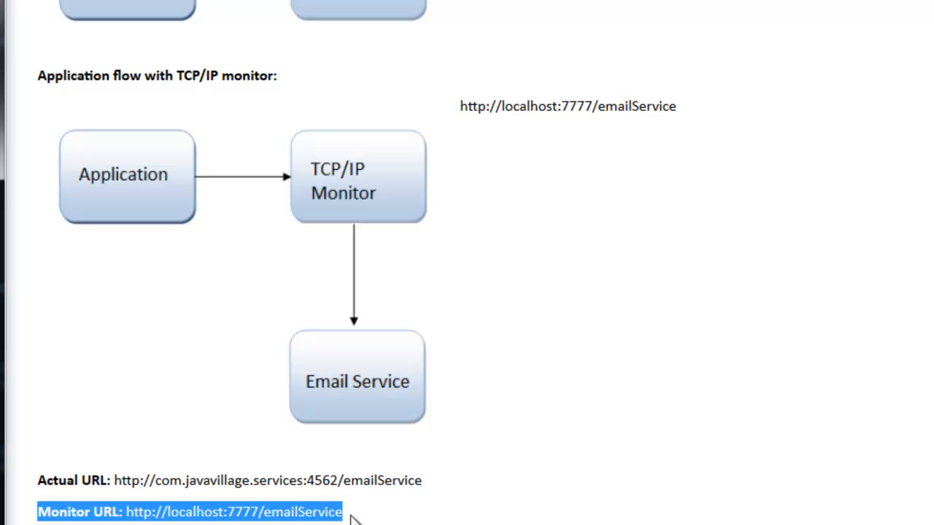
scroll(350, 518, down, 5)
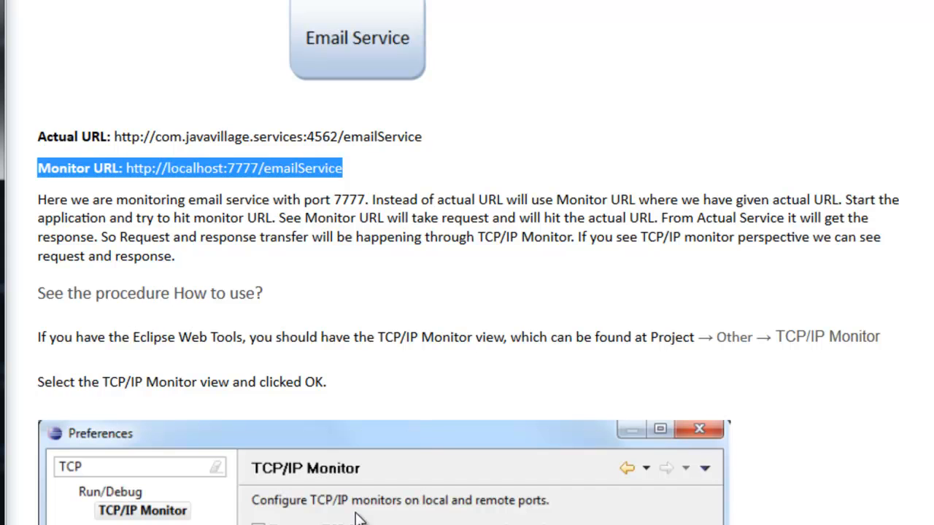
click(231, 168)
drag(230, 168, 258, 170)
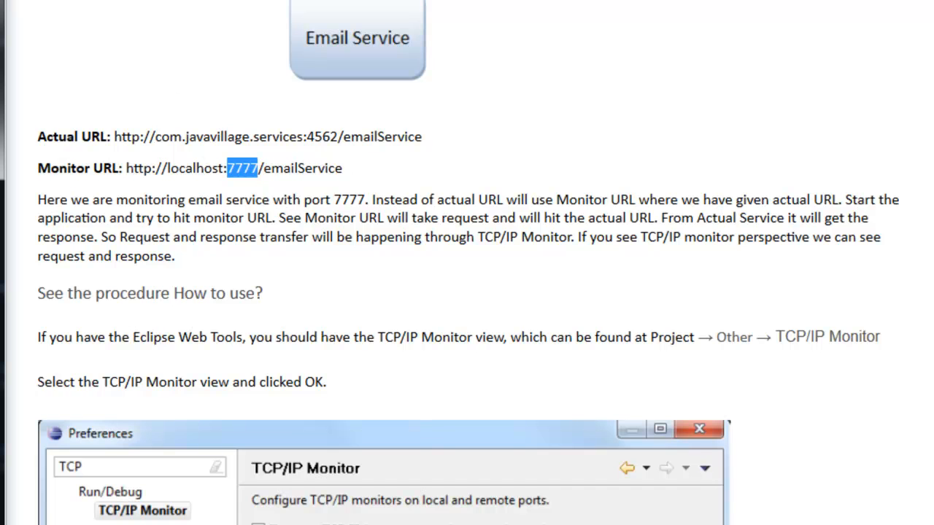
click(164, 201)
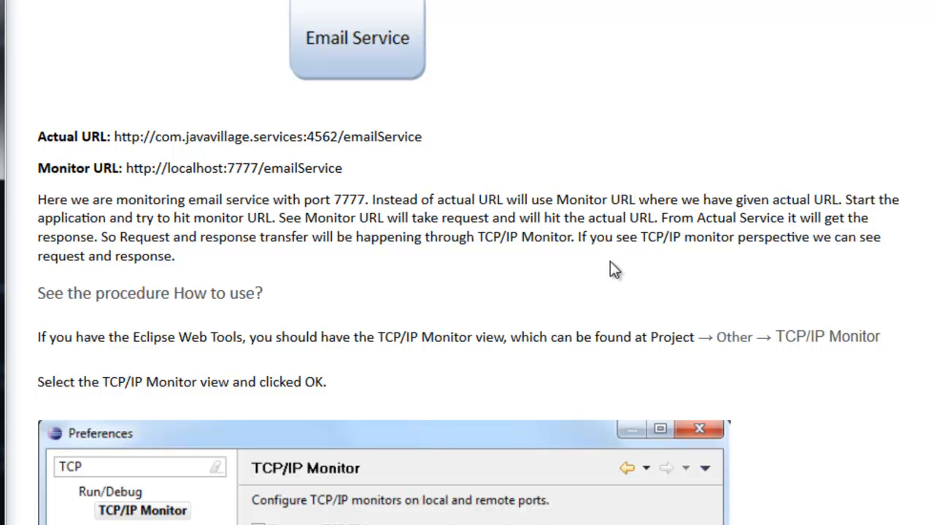
- Read the how-to-use procedure, examining the Preferences page for TCP/IP Monitor and the New Monitor dialog example
scroll(598, 266, down, 5)
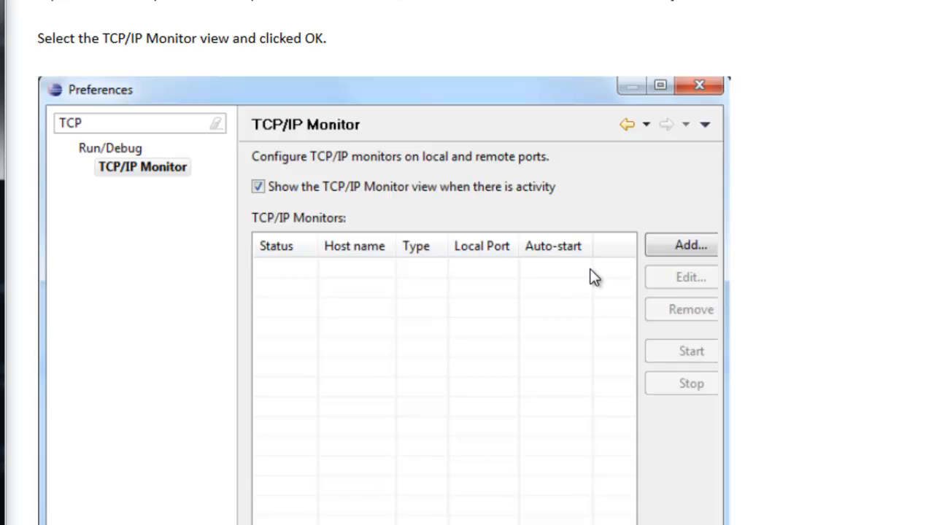
scroll(594, 277, up, 2)
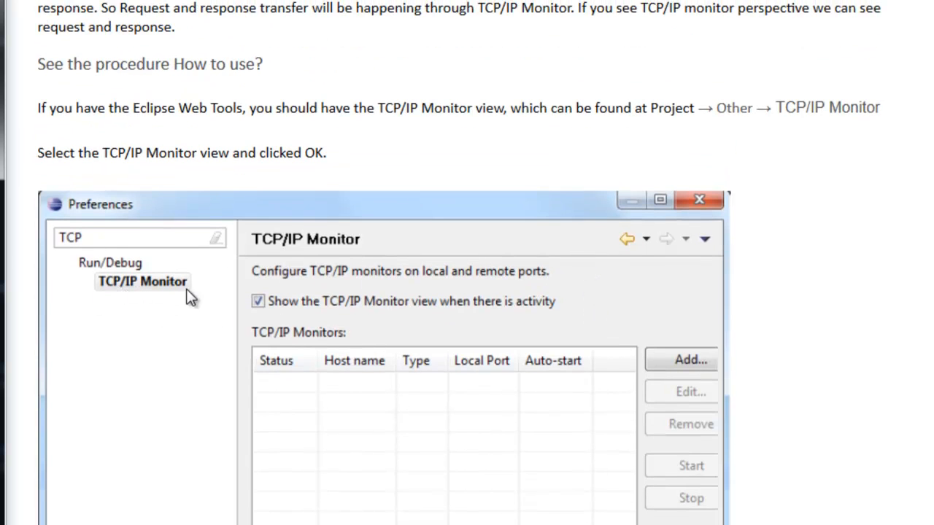
scroll(752, 487, down, 2)
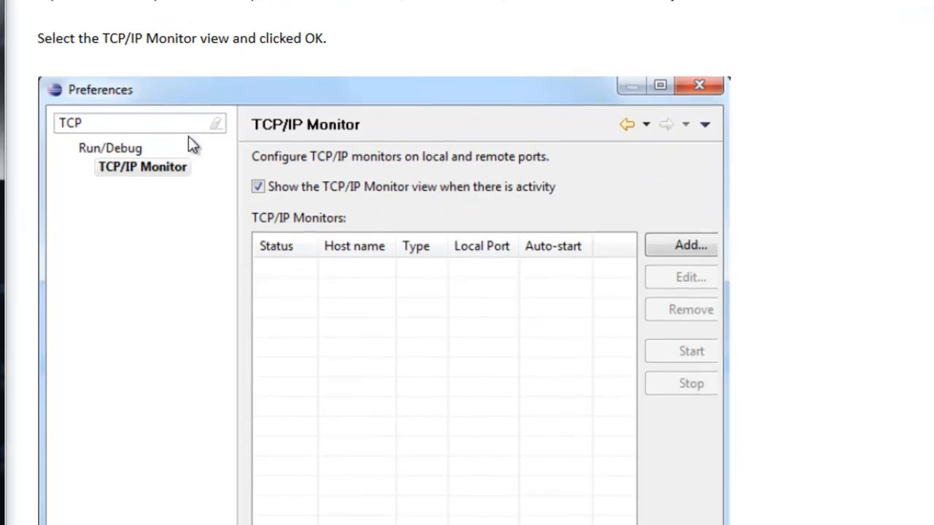
scroll(678, 377, down, 12)
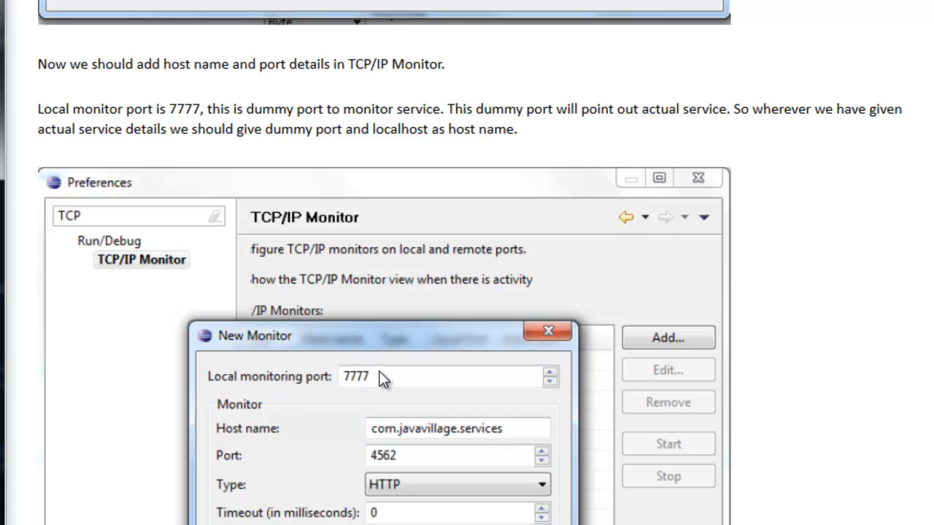
scroll(380, 379, down, 8)
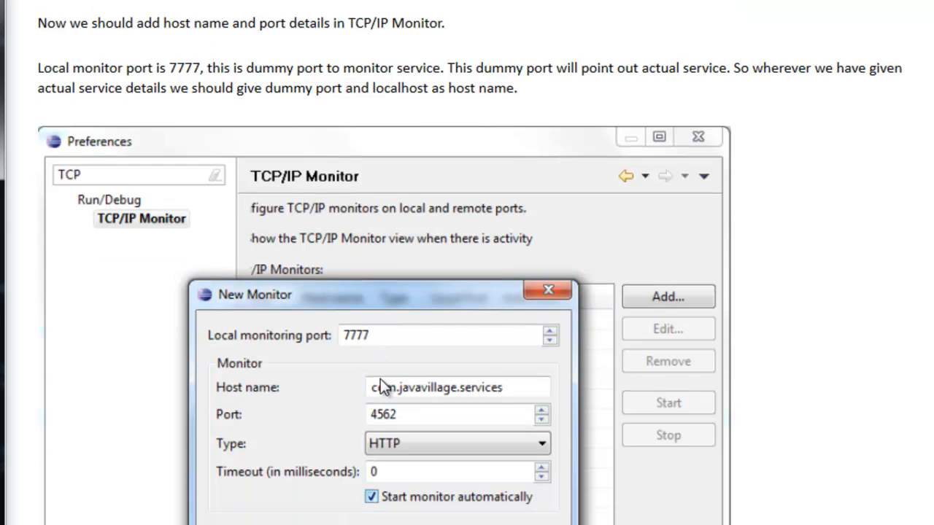
scroll(380, 378, down, 5)
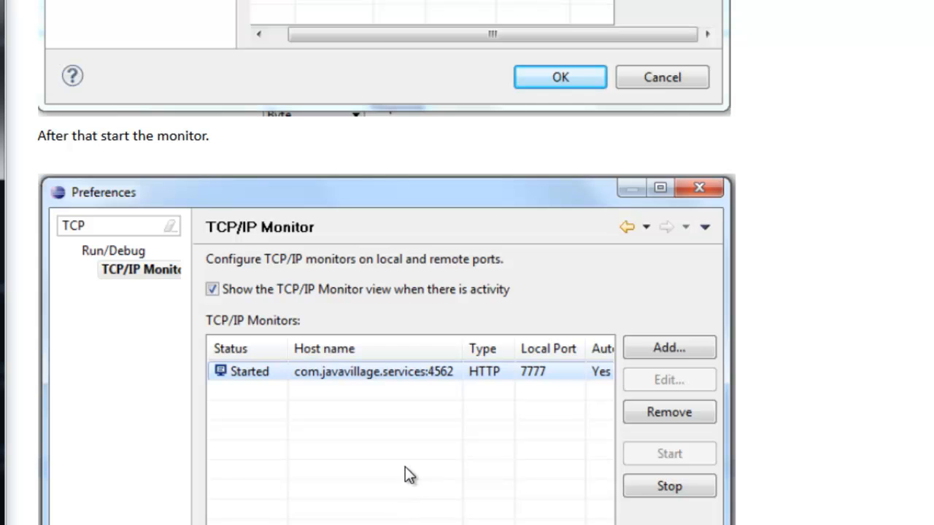
- Review the New Monitor settings example again and examine the instructions and screenshot for starting the monitor
scroll(378, 403, up, 12)
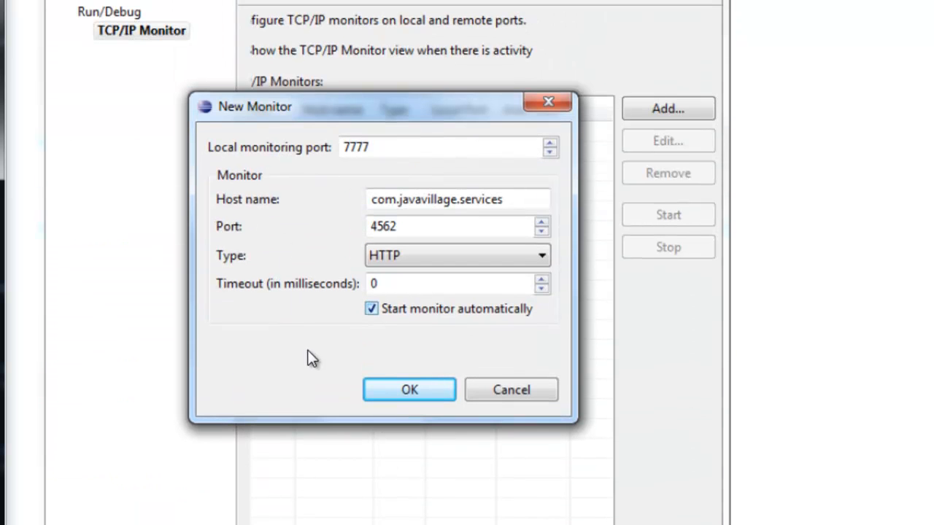
scroll(308, 356, down, 5)
scroll(308, 356, down, 5)
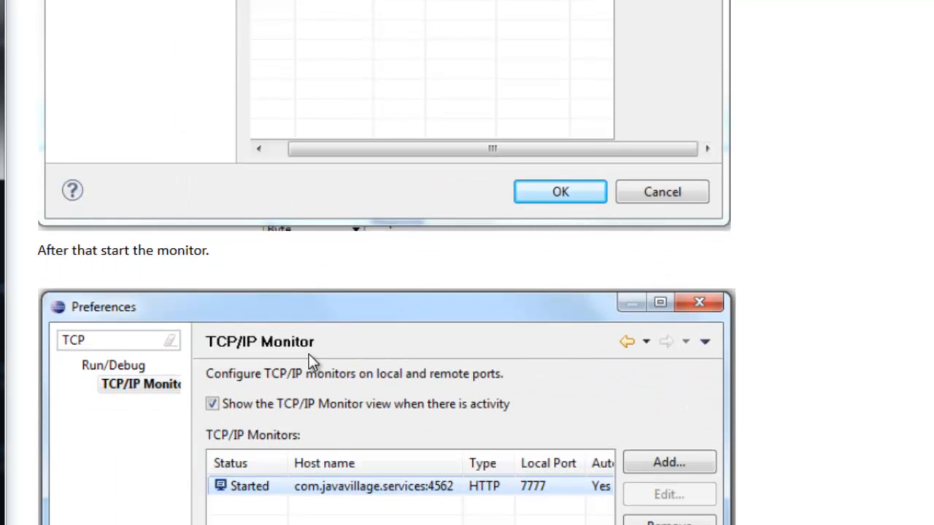
scroll(309, 353, down, 3)
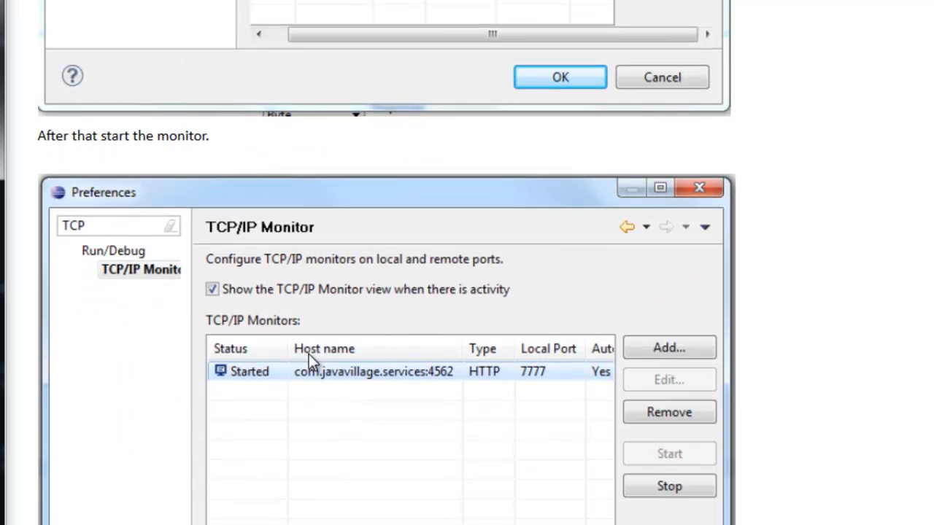
scroll(309, 353, down, 10)
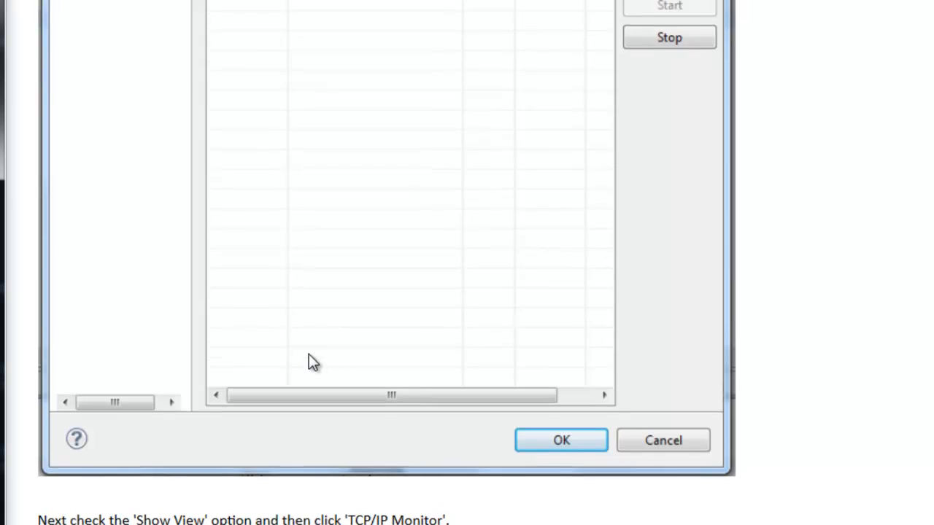
scroll(308, 355, up, 8)
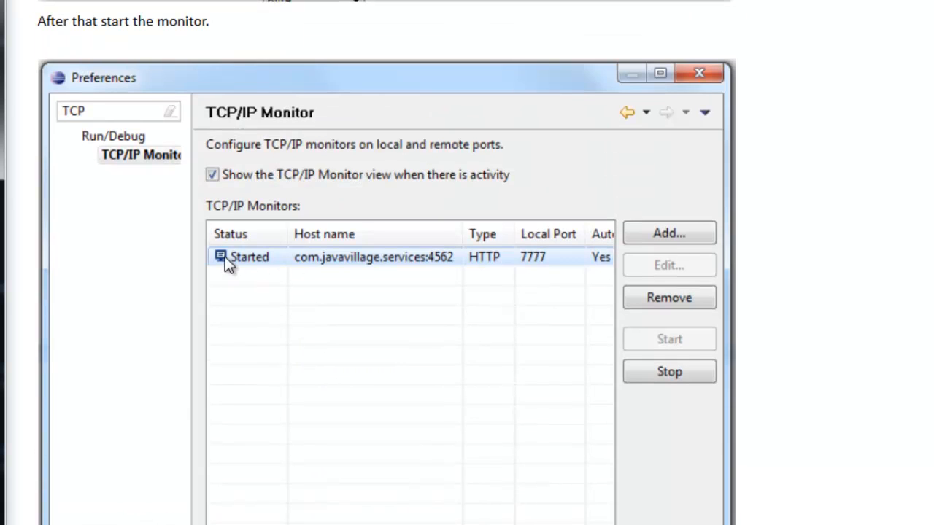
- Read the instruction for opening the TCP/IP Monitor view and examine the Show View dialog example
scroll(308, 351, down, 8)
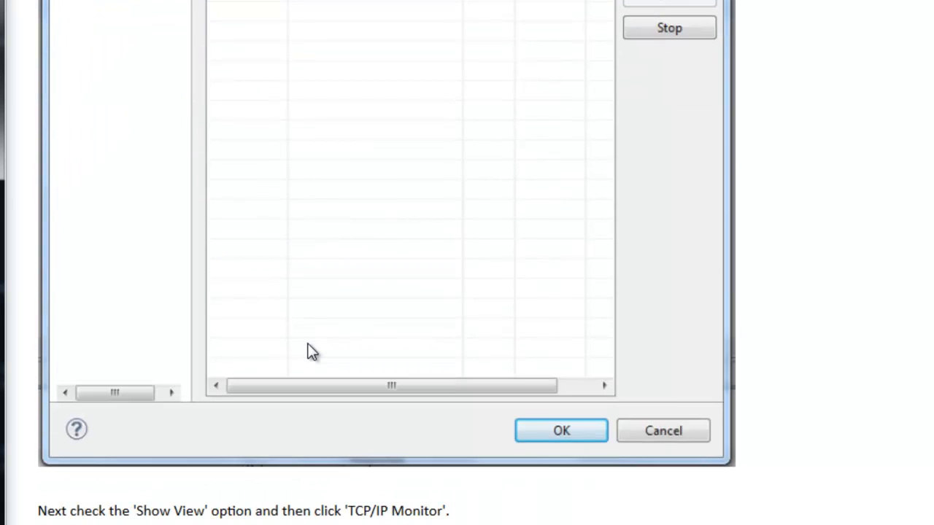
scroll(312, 351, down, 5)
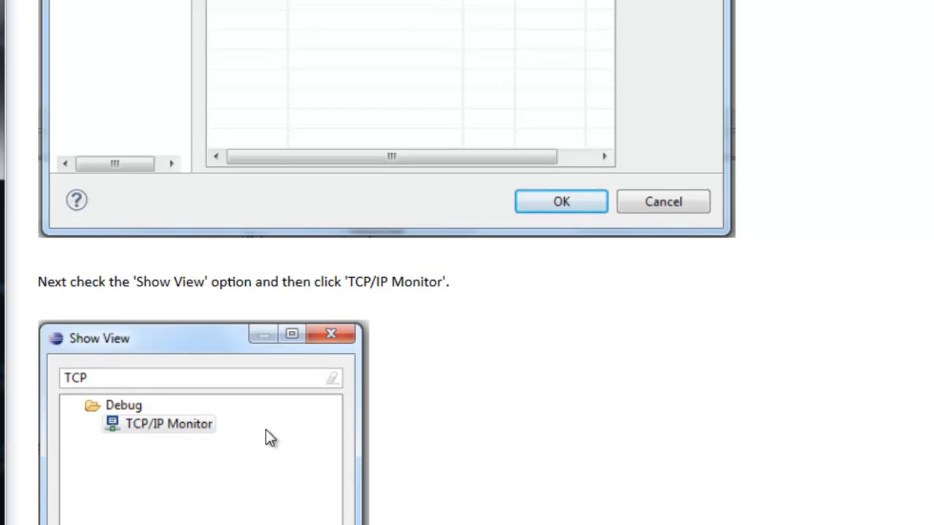
scroll(265, 429, down, 3)
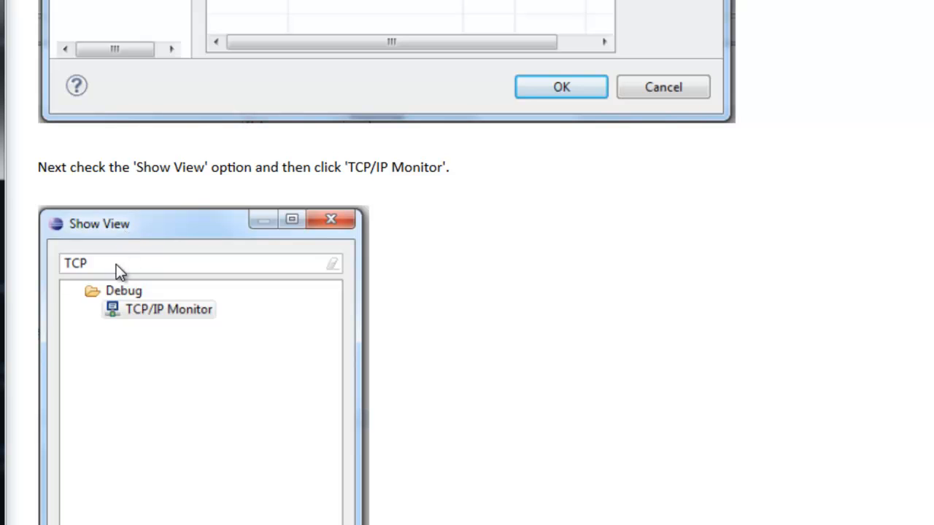
- Read how to call the email service through the dummy port and examine the request and response in the TCP/IP Monitor window example
scroll(272, 353, down, 8)
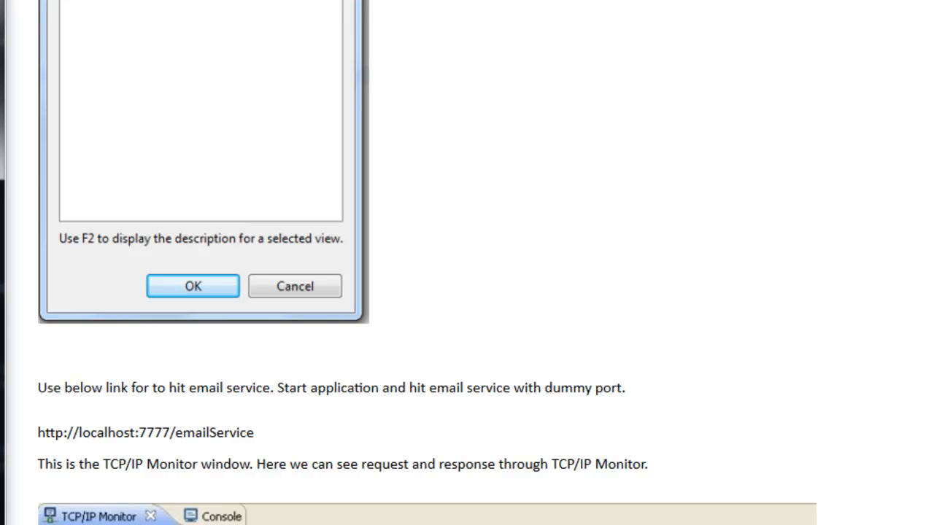
scroll(427, 281, down, 5)
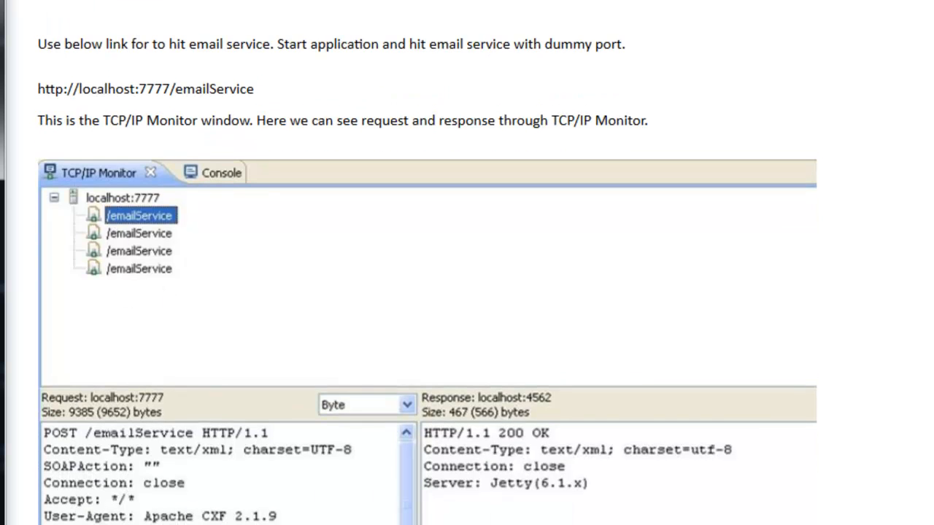
scroll(427, 281, down, 3)
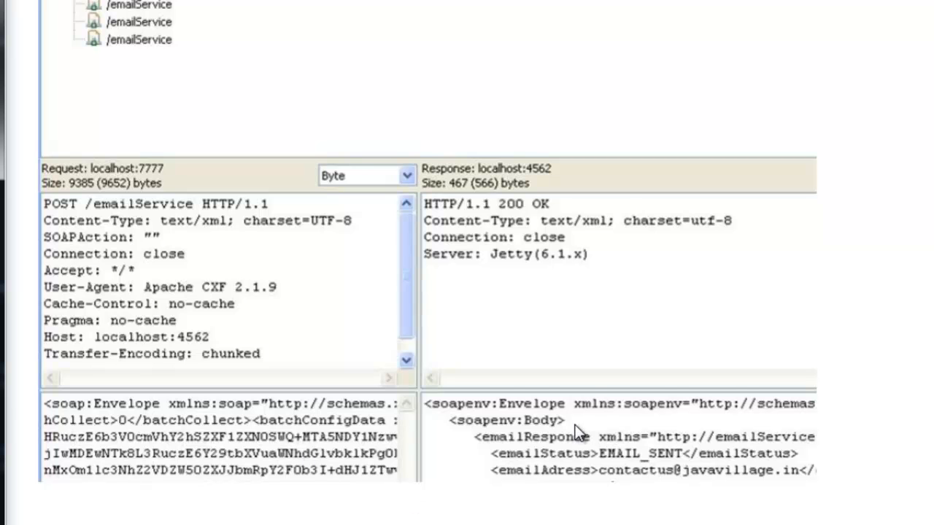
scroll(576, 430, down, 2)
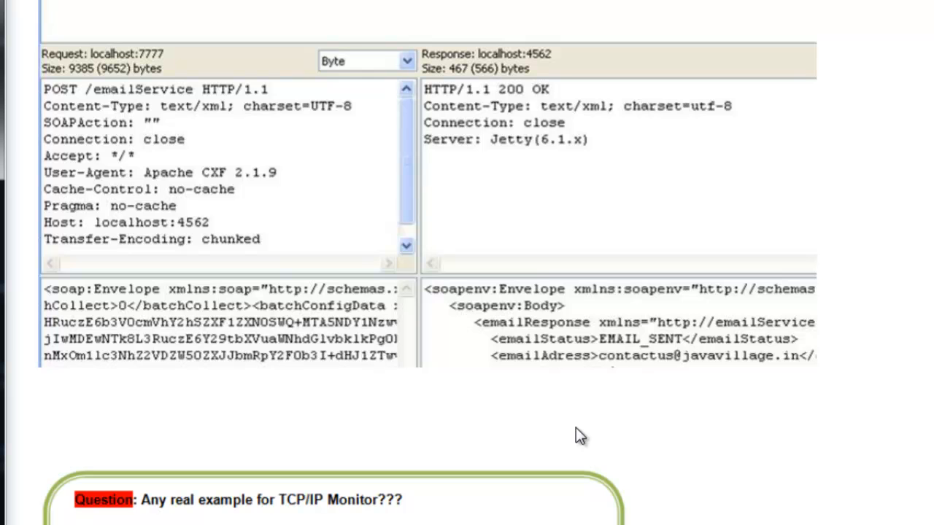
scroll(582, 456, up, 3)
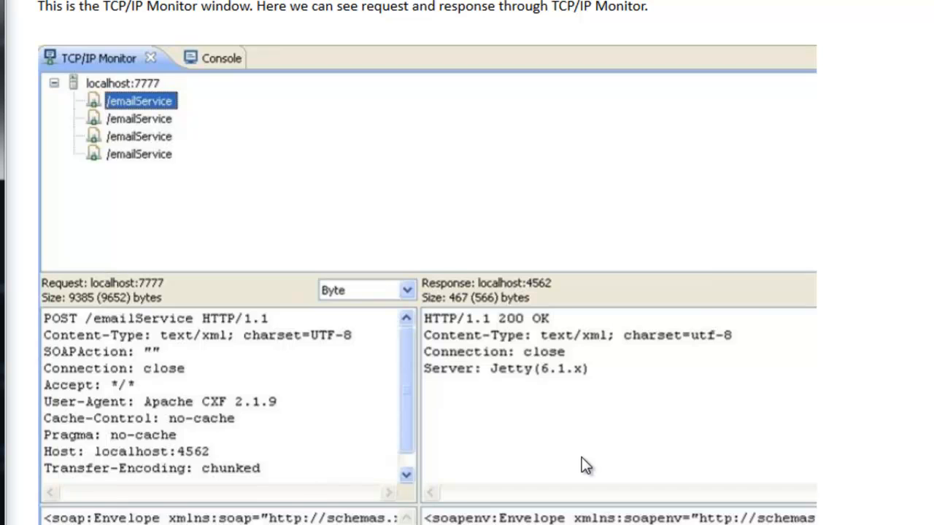
scroll(581, 466, up, 8)
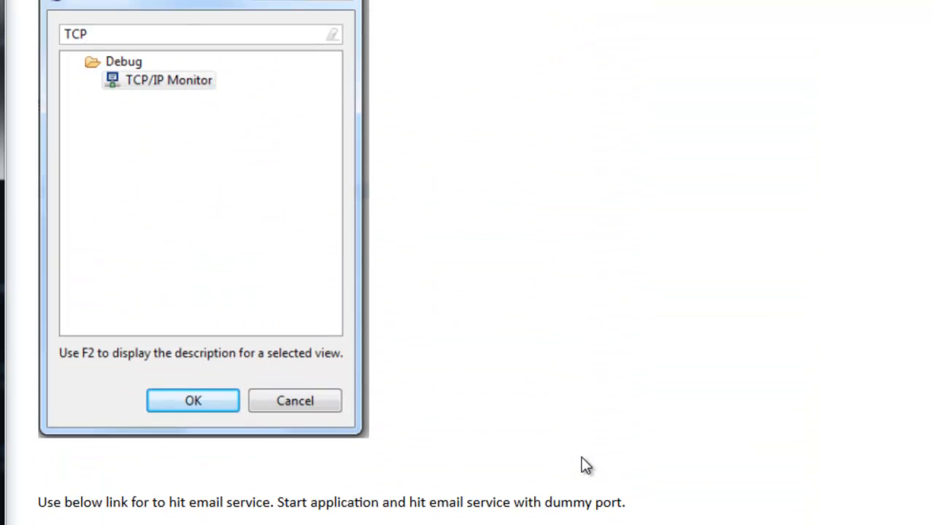